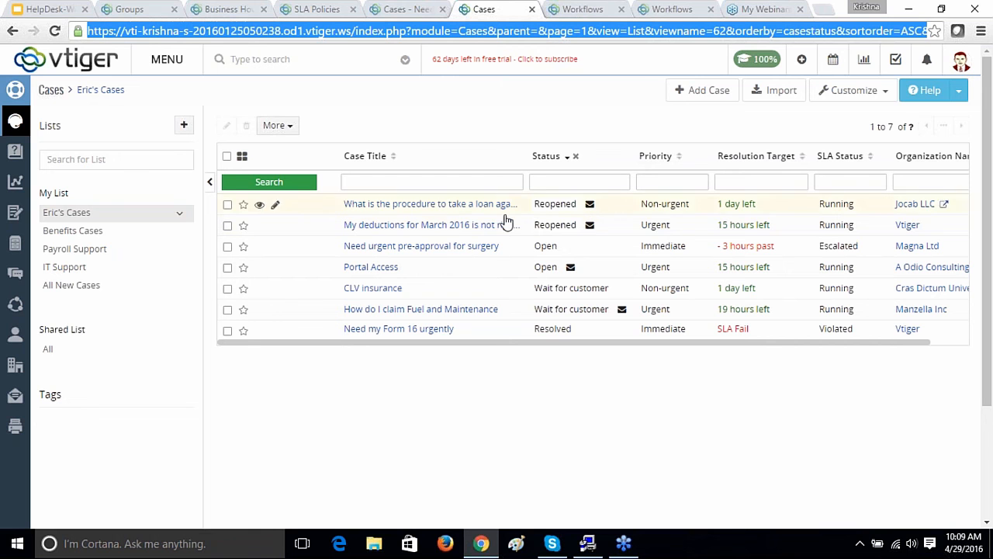
Step: Open the 'Need urgent pre-approval for surgery' case and start a reply to the customer's email
click(442, 250)
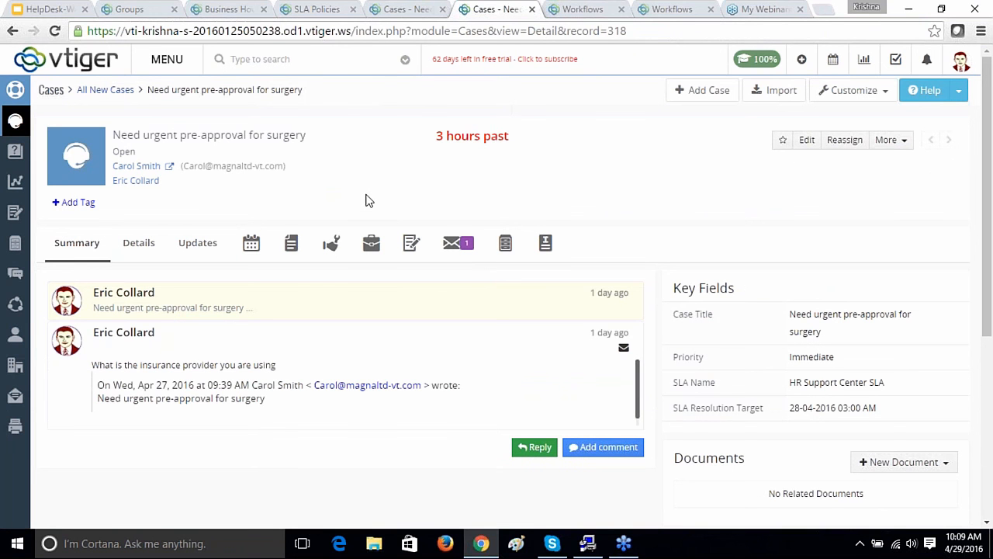
click(534, 447)
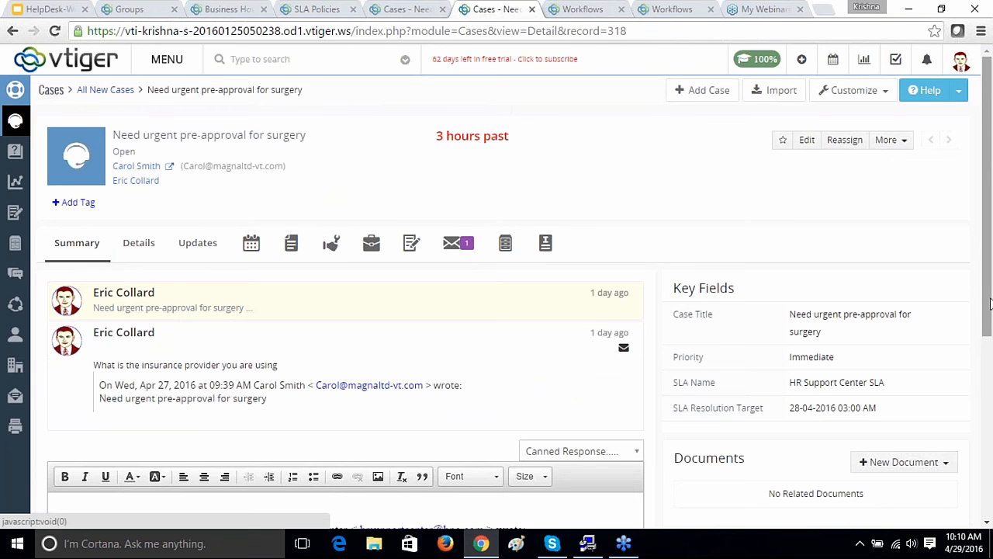
click(270, 374)
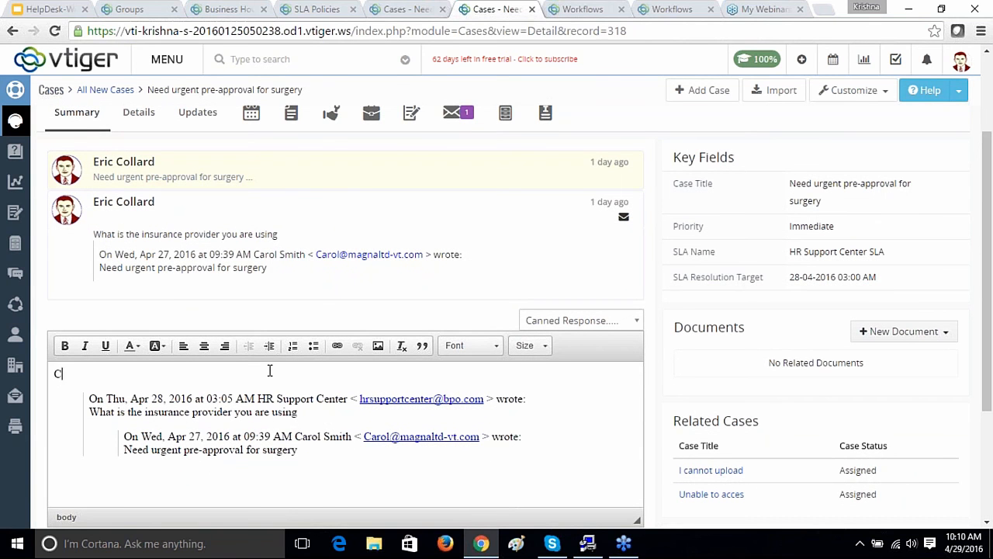
Step: Write the reply naming the Insurance Provider's contact, with the contact's phone number and name
text(Contact Insura)
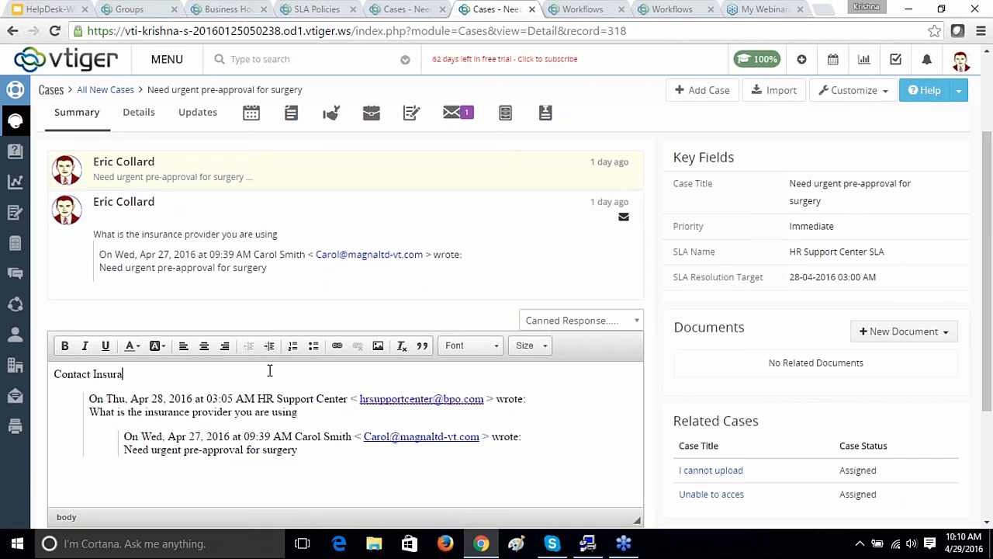
text(nce Provier)
key(BackSpace)
text(der's)
double_click(62, 374)
key(BackSpace)
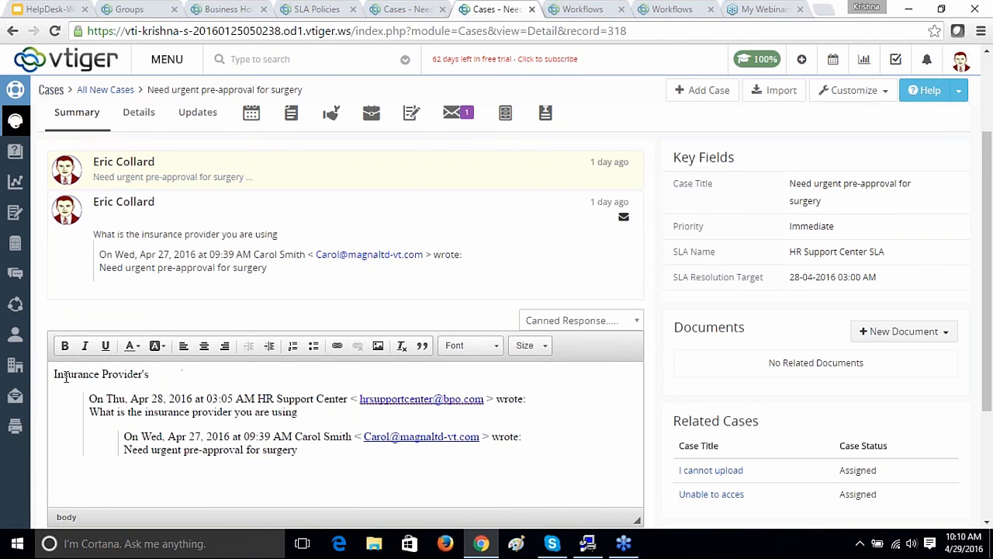
click(222, 380)
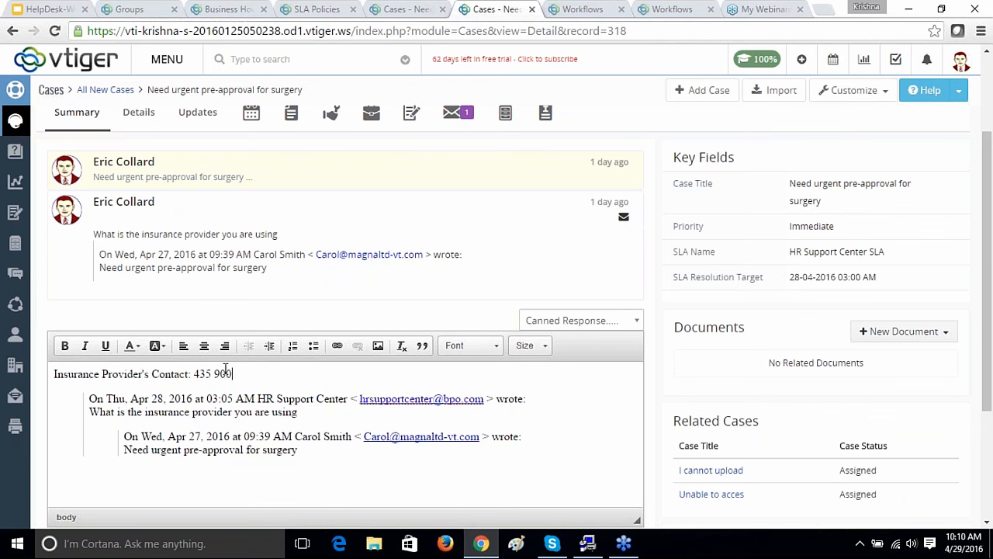
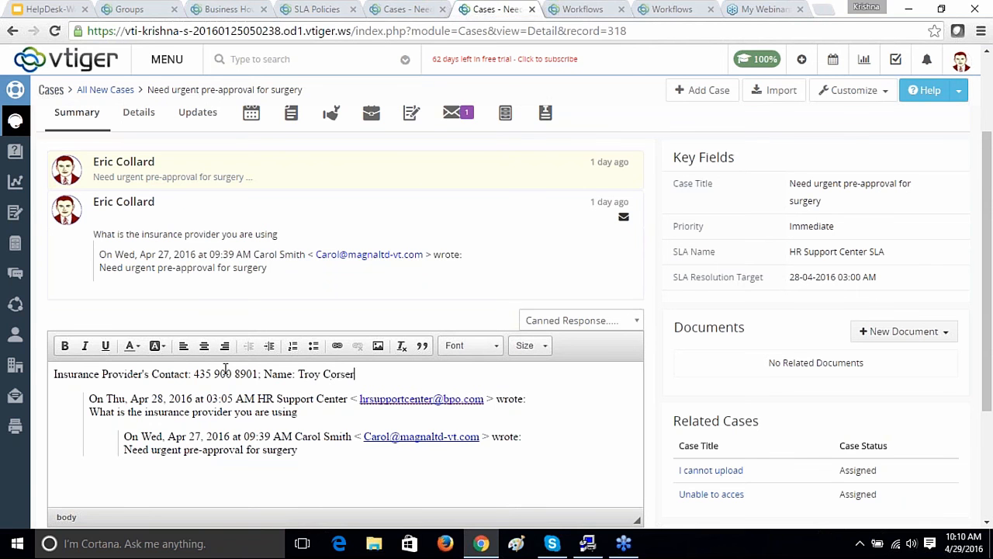
scroll(989, 268, down, 2)
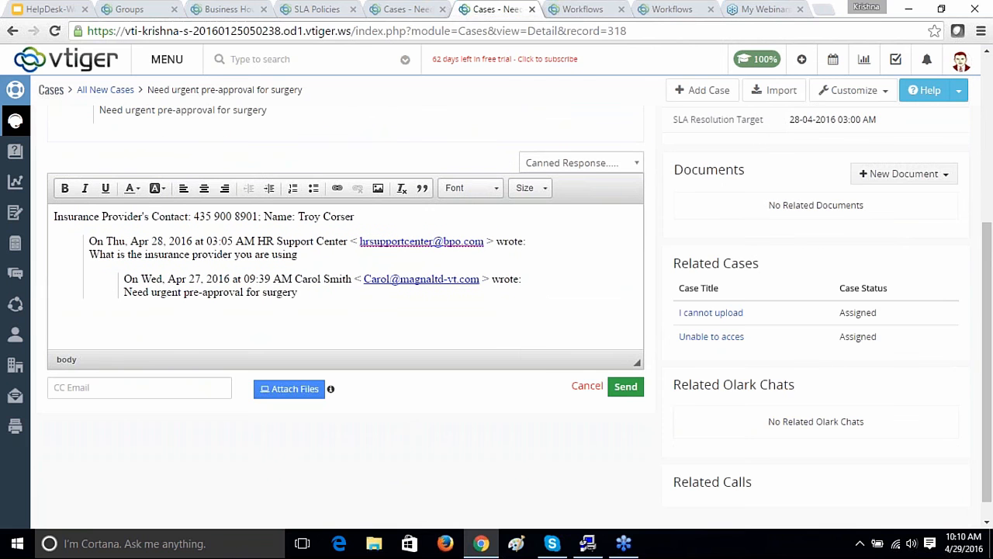
Step: Send the reply, setting status to Resolved and keeping issue type General Question
click(625, 388)
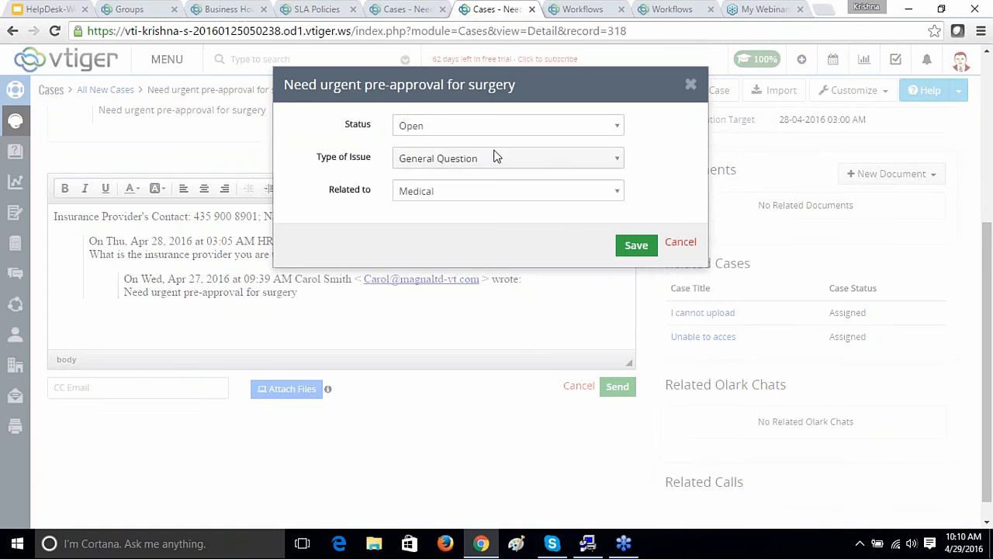
click(617, 128)
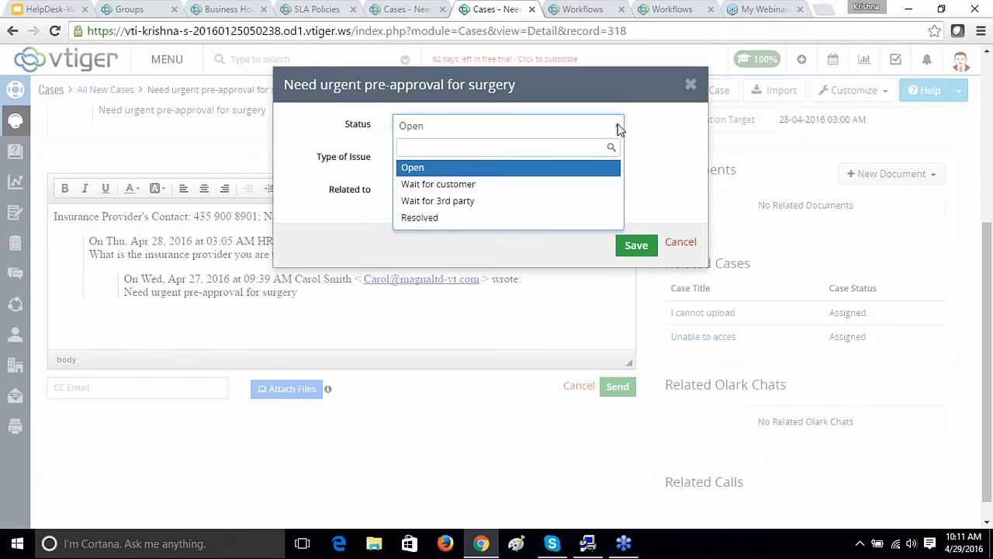
click(461, 221)
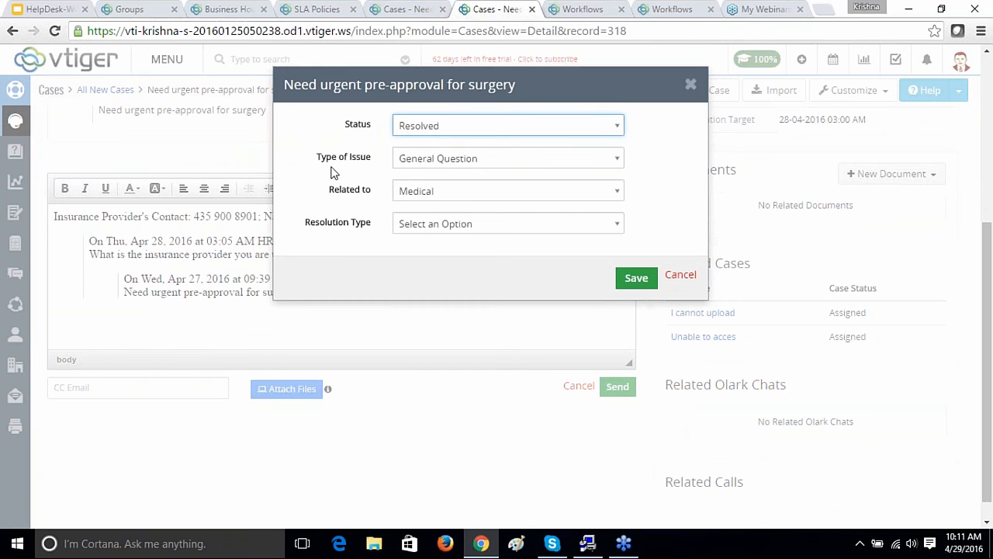
click(618, 160)
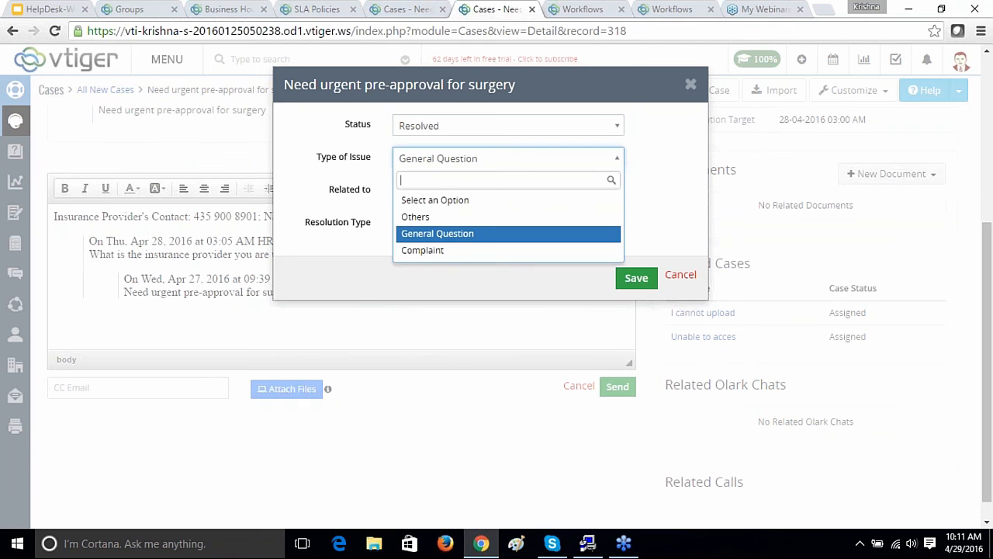
click(476, 235)
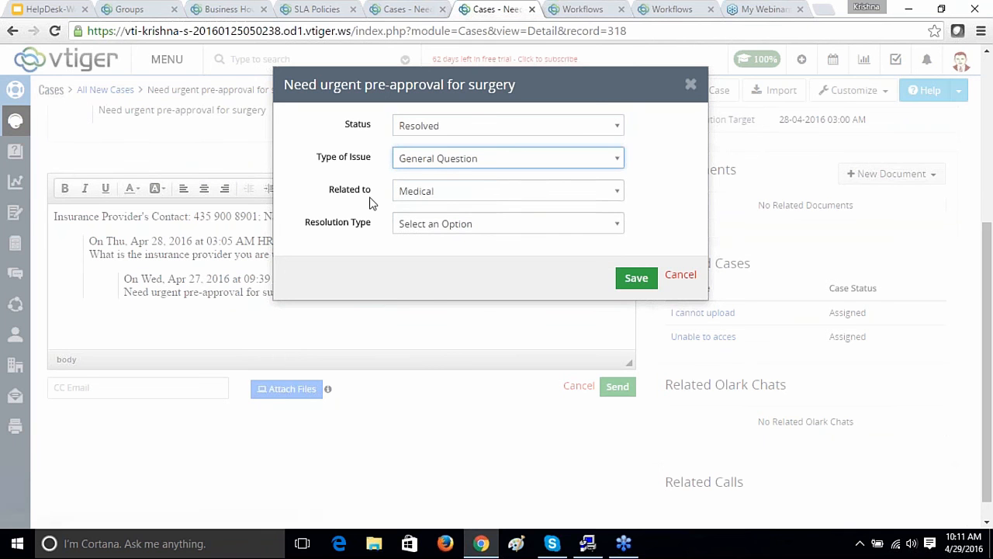
Step: Keep Related to as Medical, set resolution type to Answered Query, and save
click(618, 192)
key(Up)
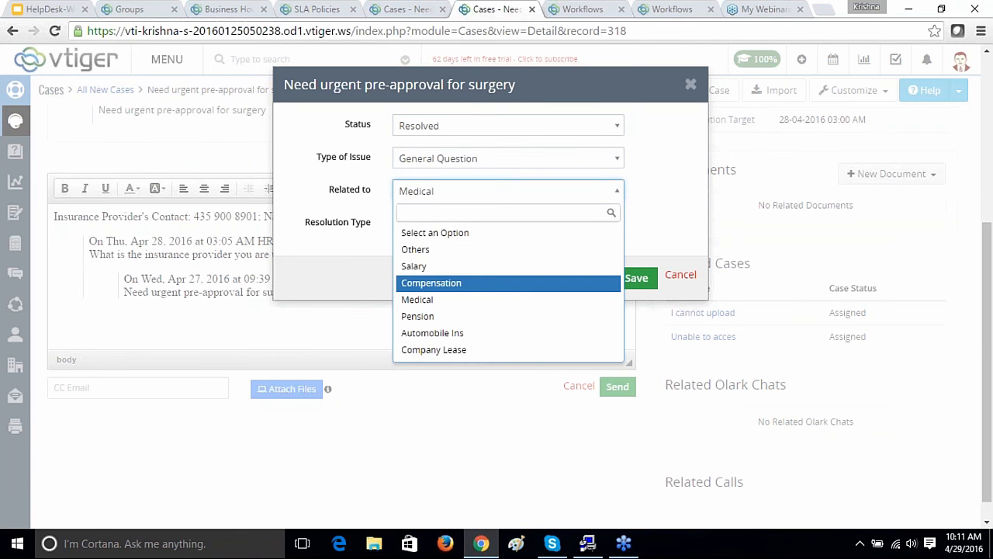
click(455, 305)
click(618, 225)
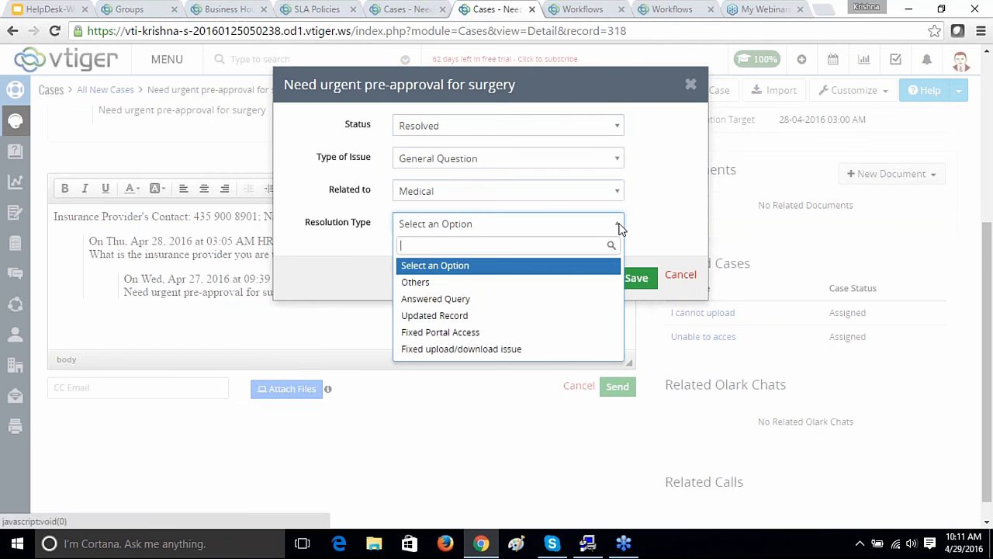
click(518, 301)
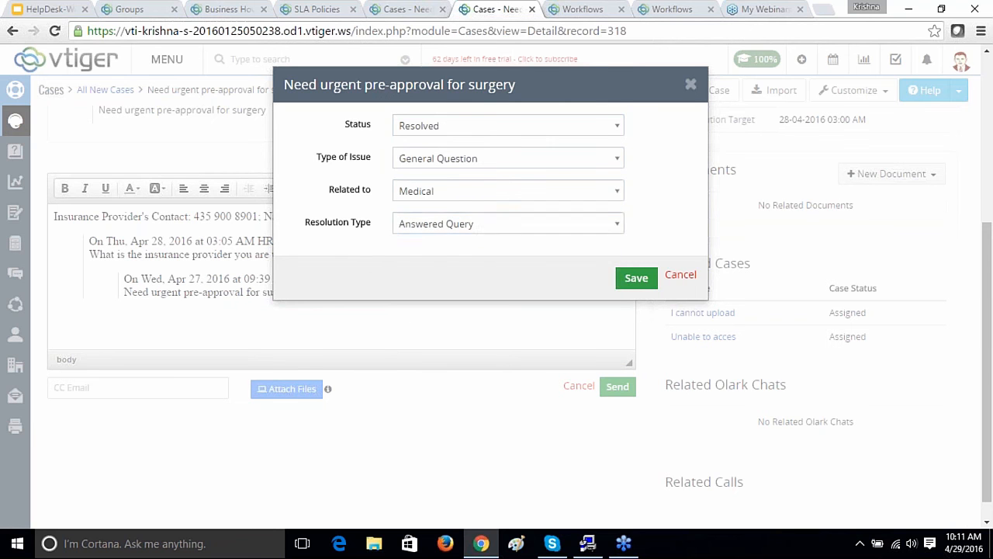
click(634, 279)
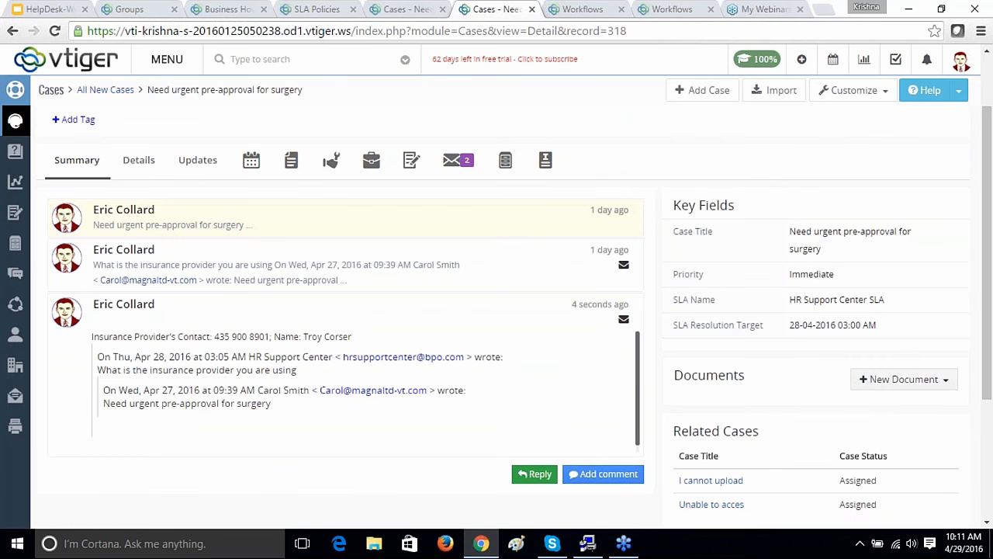
drag(986, 371, 986, 319)
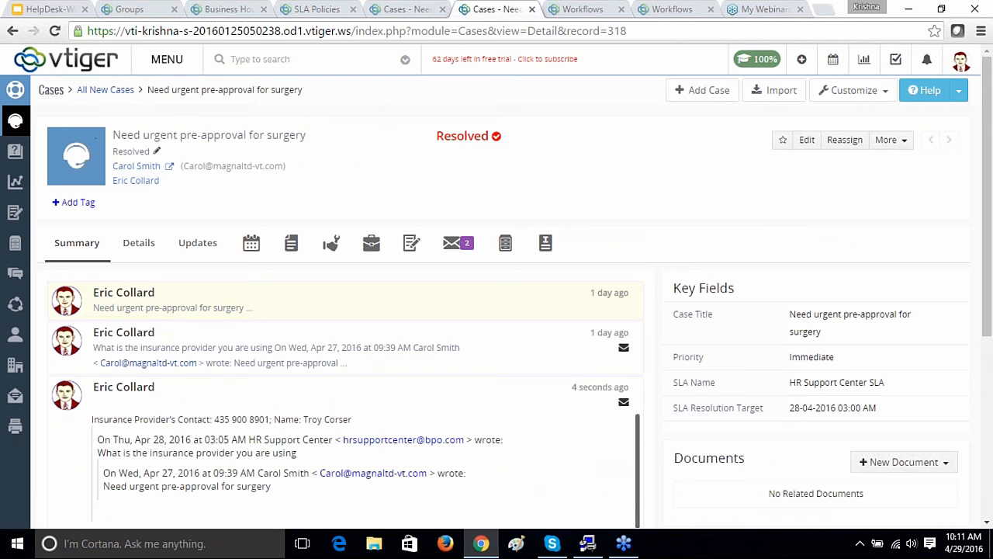
Step: Return to the cases list, show Eric's Cases, and open the Portal Access case
click(409, 14)
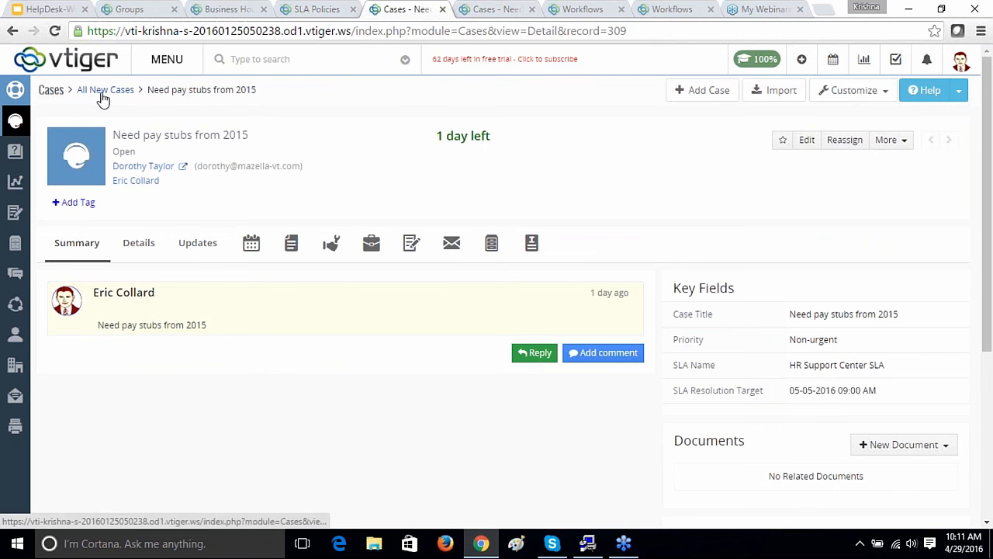
click(53, 93)
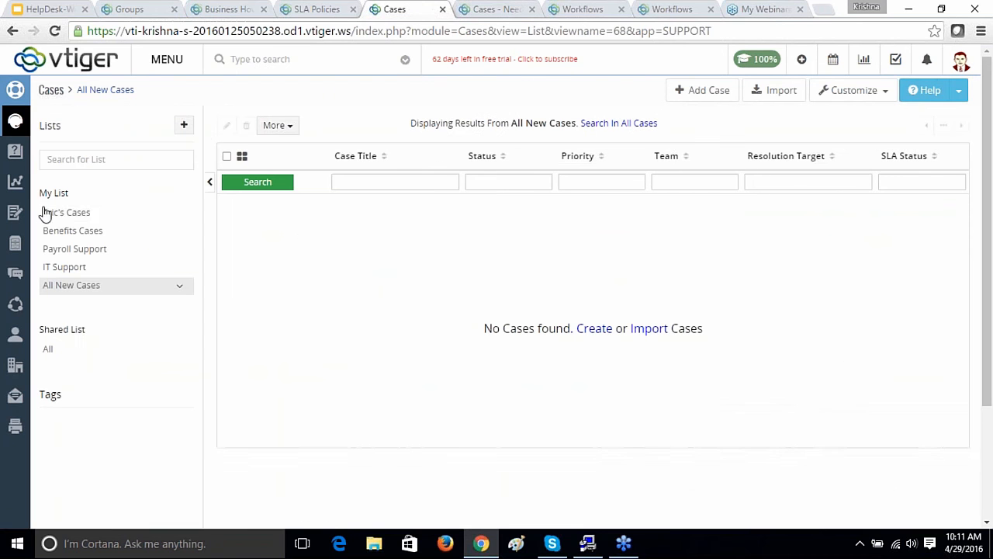
click(63, 213)
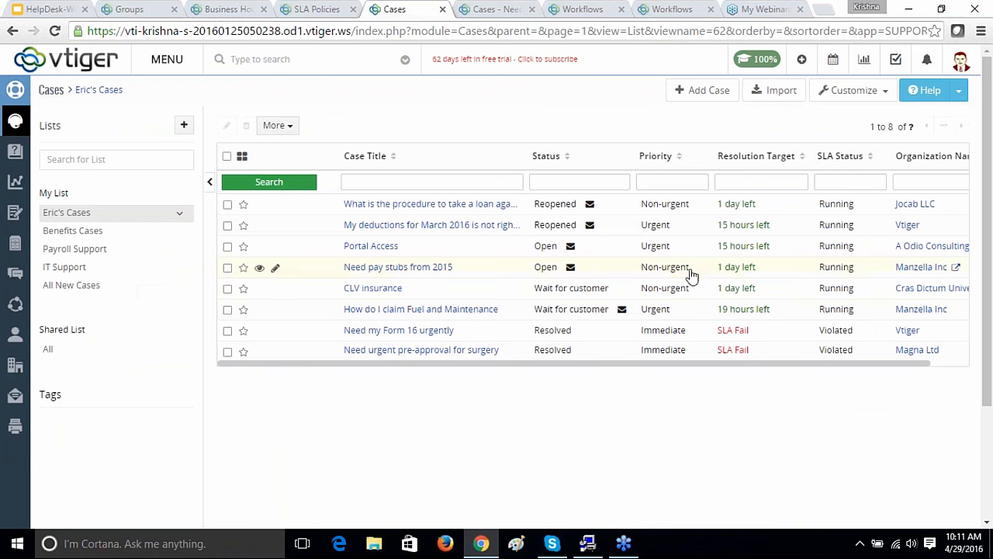
click(386, 251)
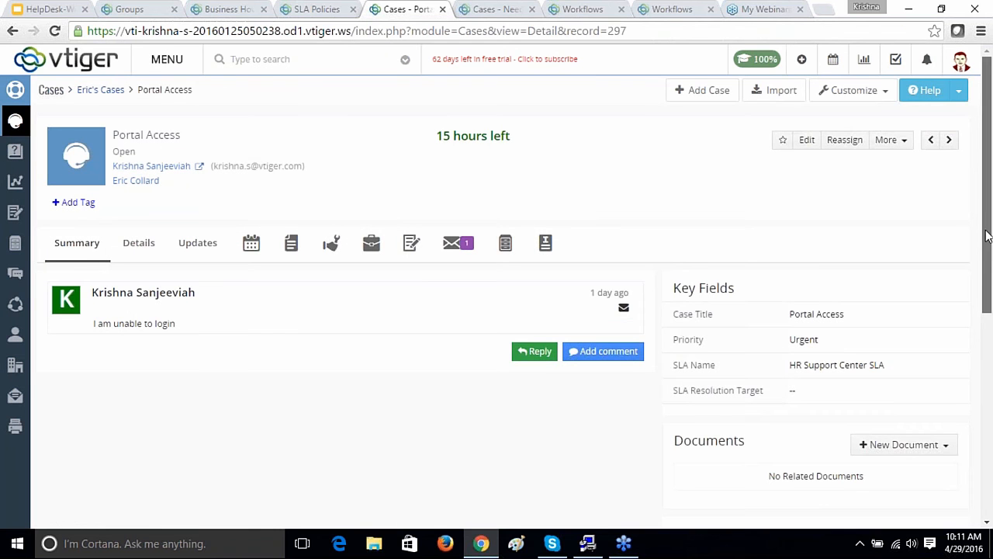
drag(987, 237, 990, 332)
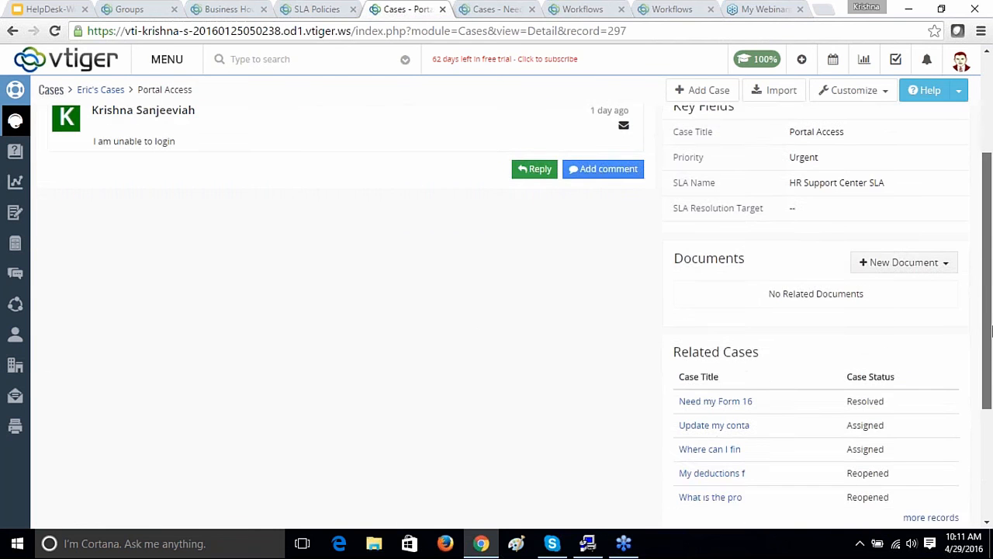
scroll(492, 277, up, 1)
Step: Reply to the login complaint with 'What is the error message you are seeing?'
click(533, 233)
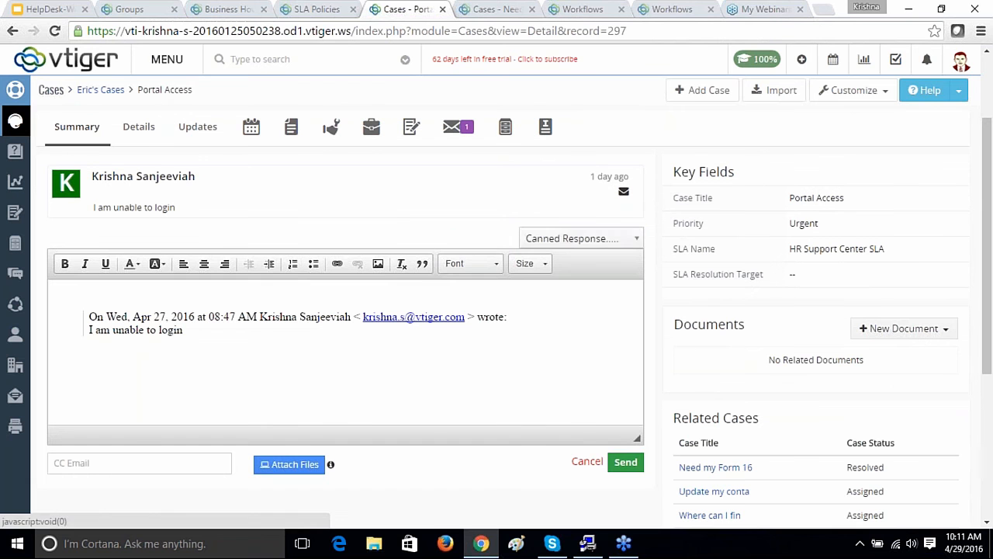
click(302, 297)
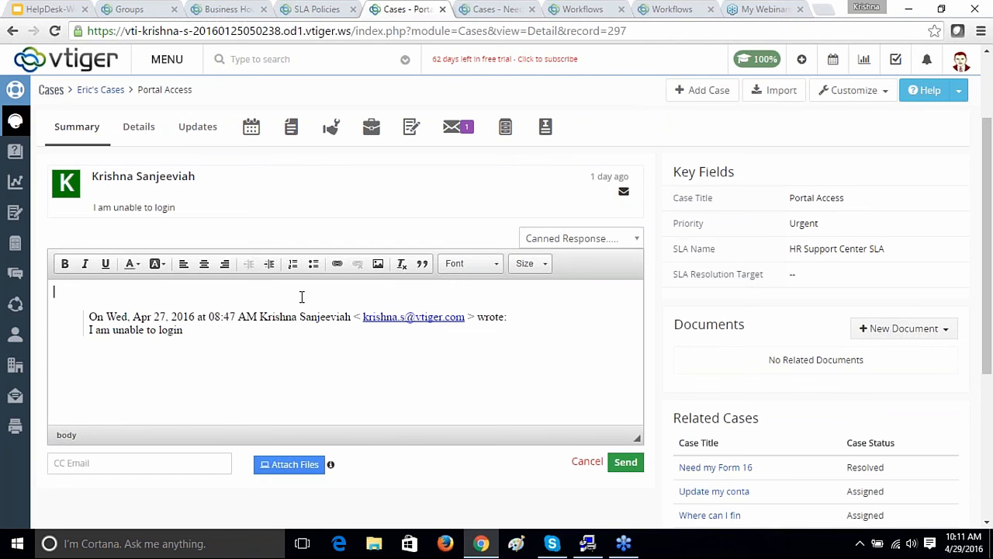
text(What is the error message )
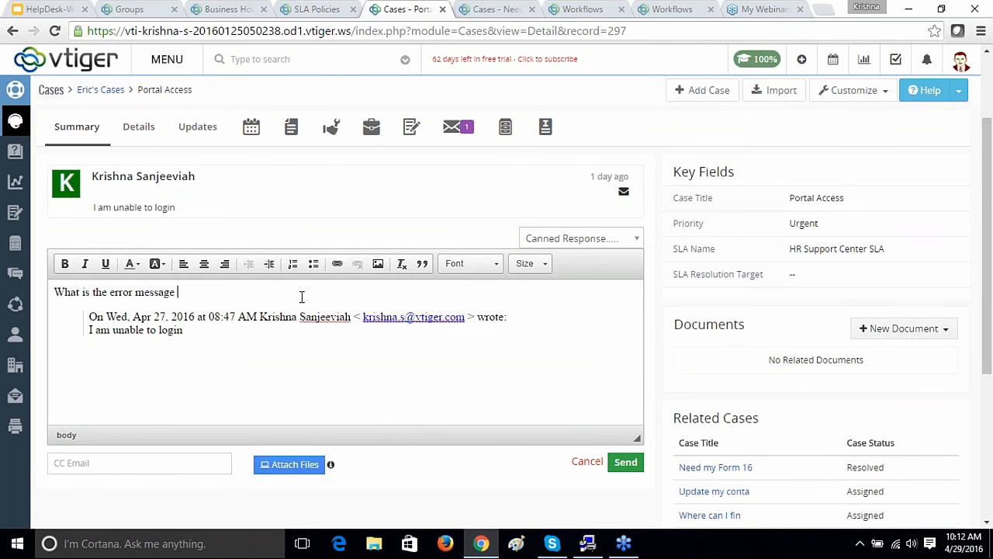
text(you are seeing?)
Step: Send it with status Wait for customer, issue type Complaint, related to Others, and save
click(631, 465)
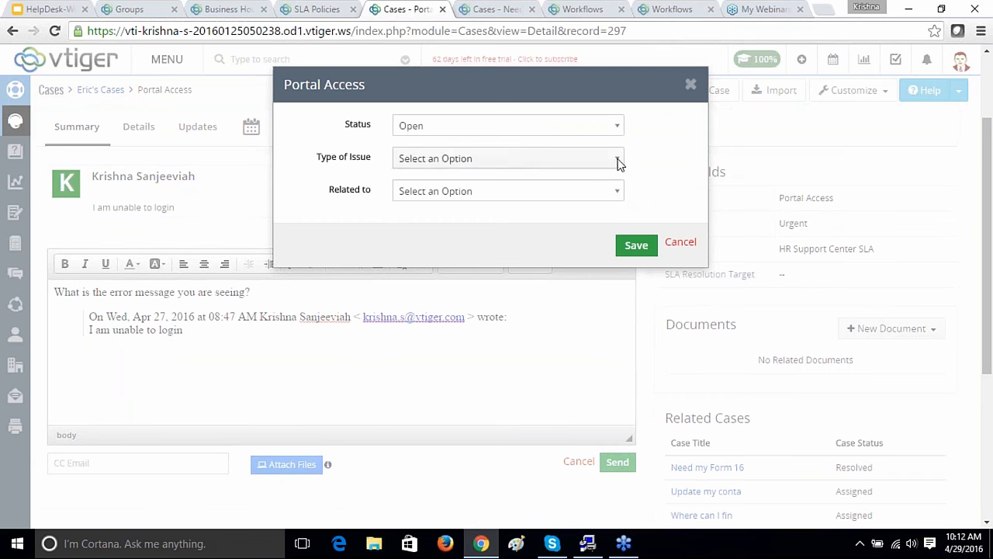
click(527, 187)
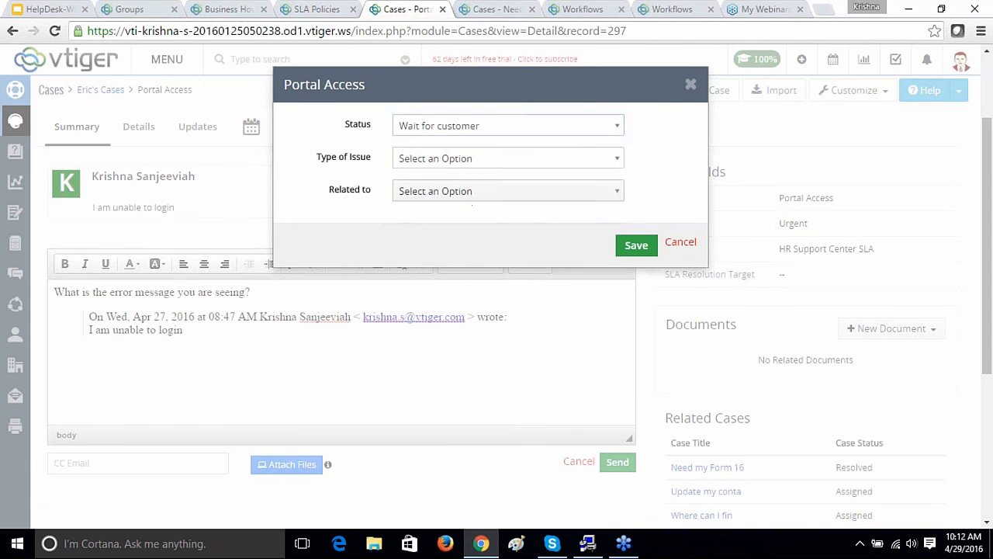
click(619, 159)
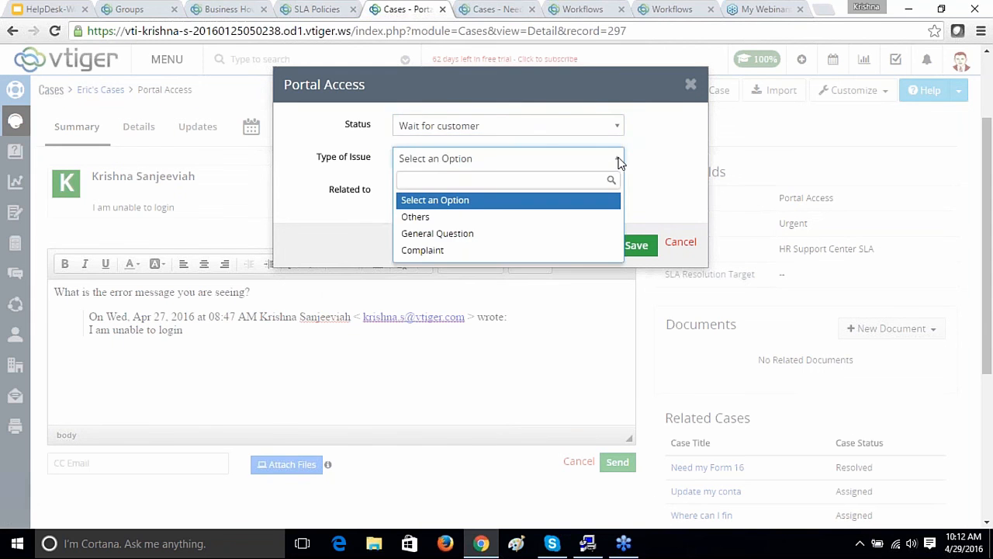
click(448, 250)
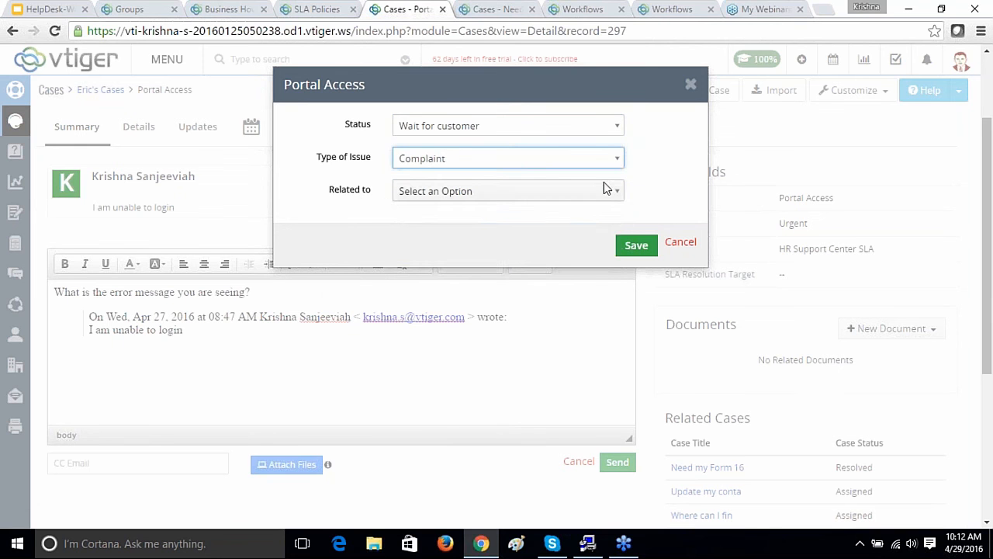
click(618, 192)
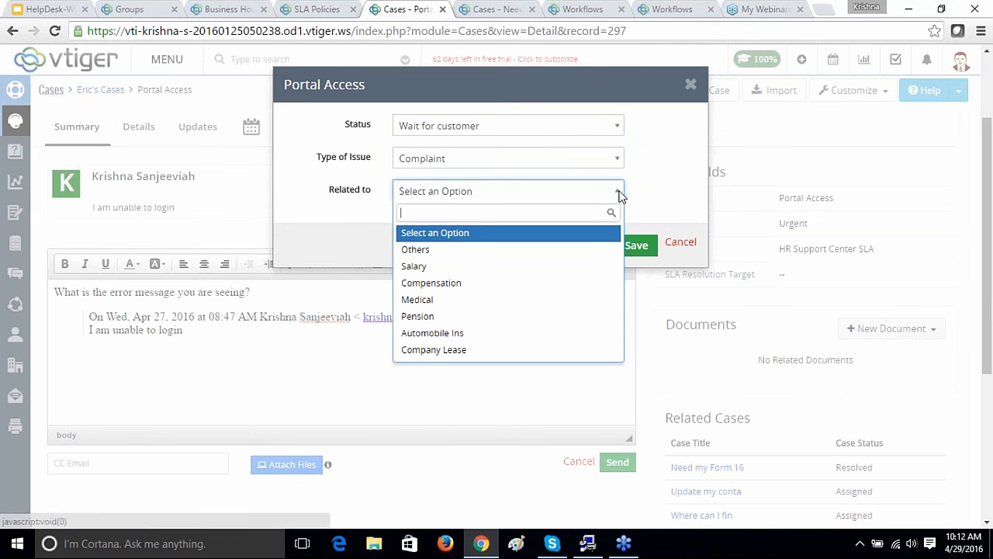
click(416, 250)
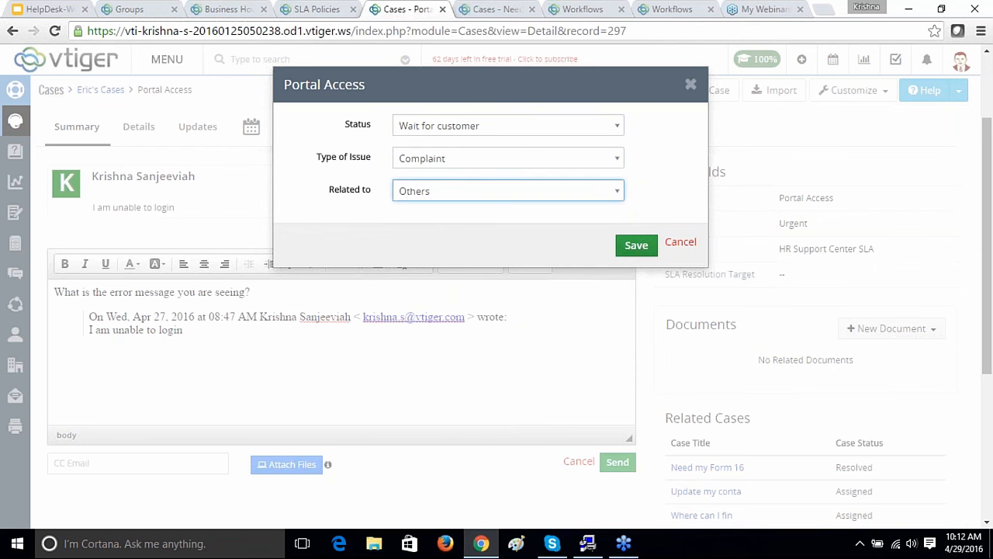
click(636, 245)
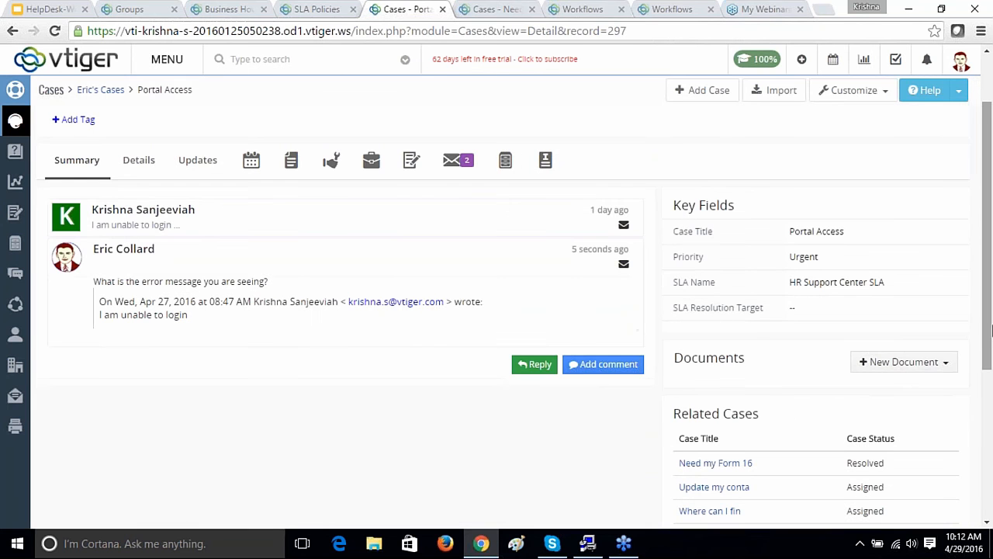
Step: Scroll to the top of the case and switch to the Cases Workflows list
drag(988, 342, 990, 273)
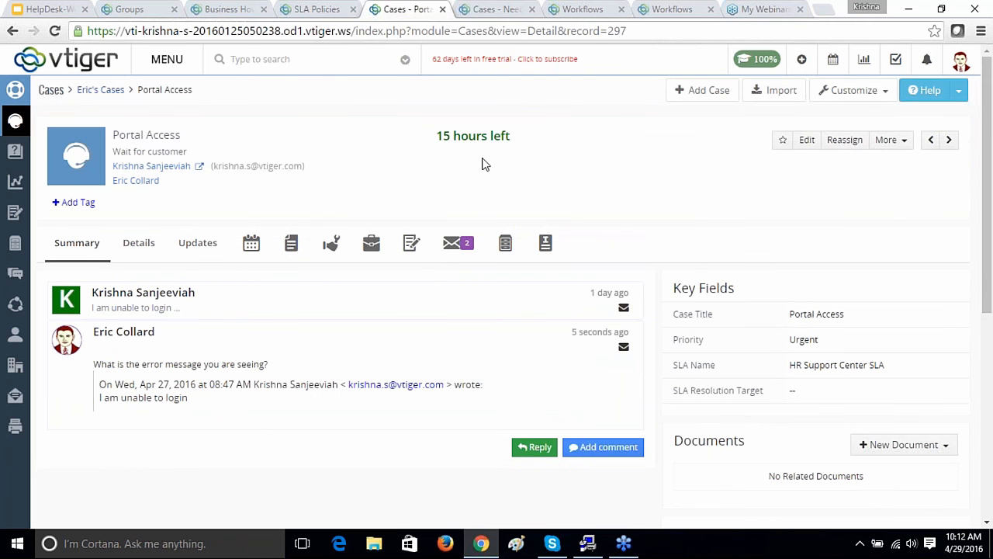
click(585, 12)
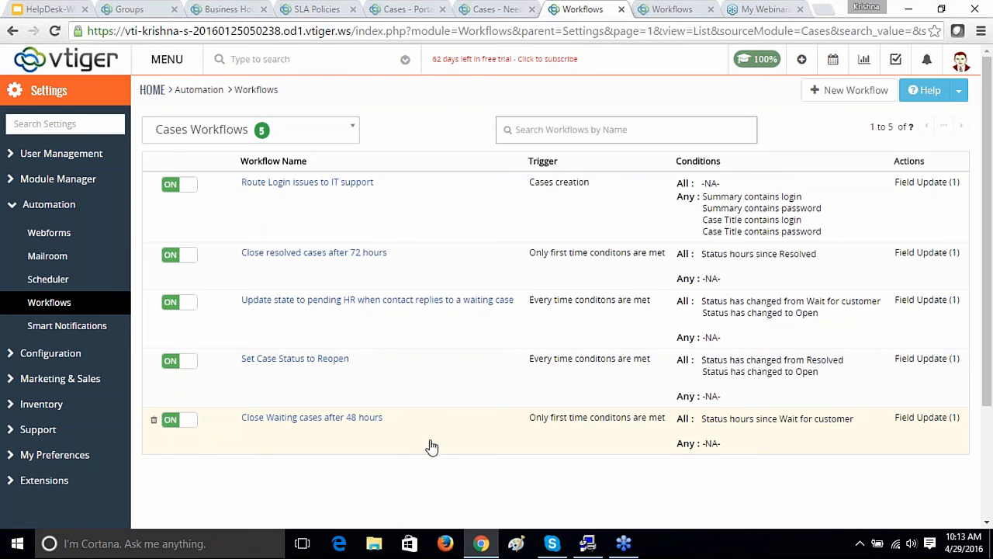
right_click(375, 269)
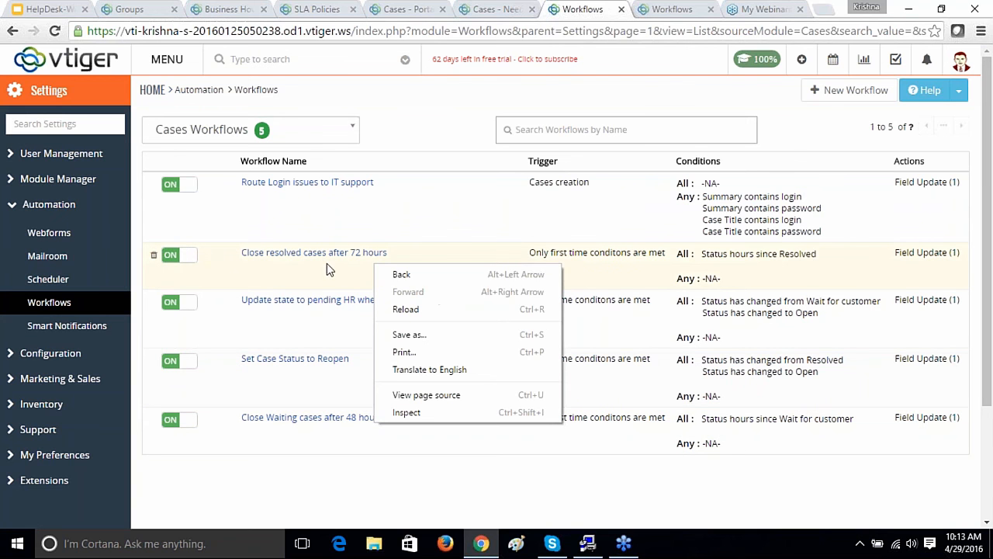
click(330, 262)
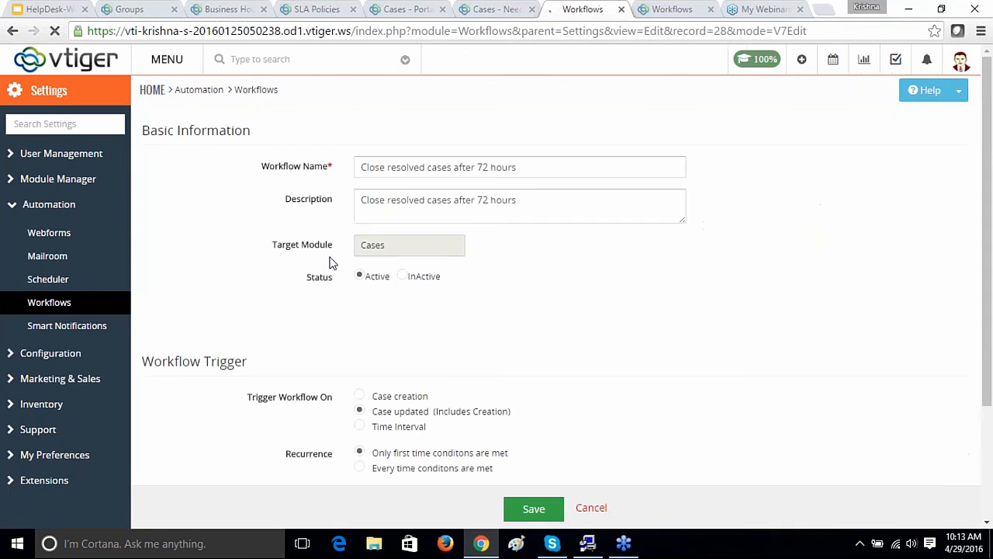
drag(988, 233, 991, 319)
drag(991, 267, 991, 314)
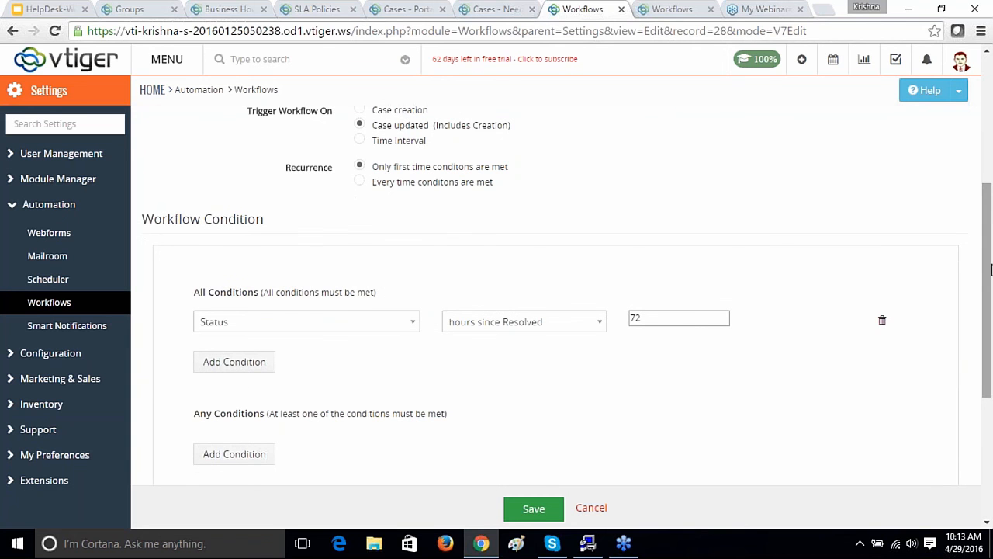
drag(988, 277, 986, 103)
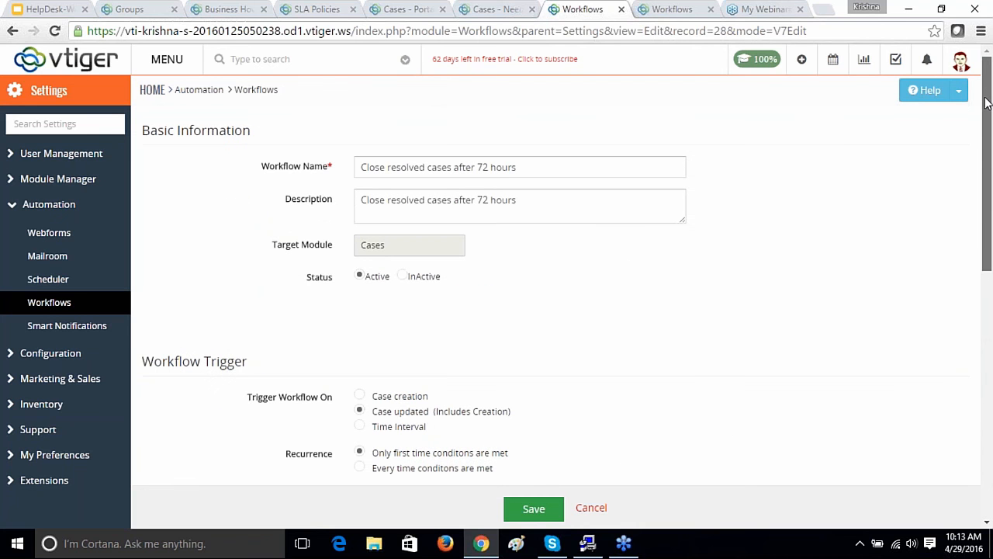
drag(989, 146, 991, 237)
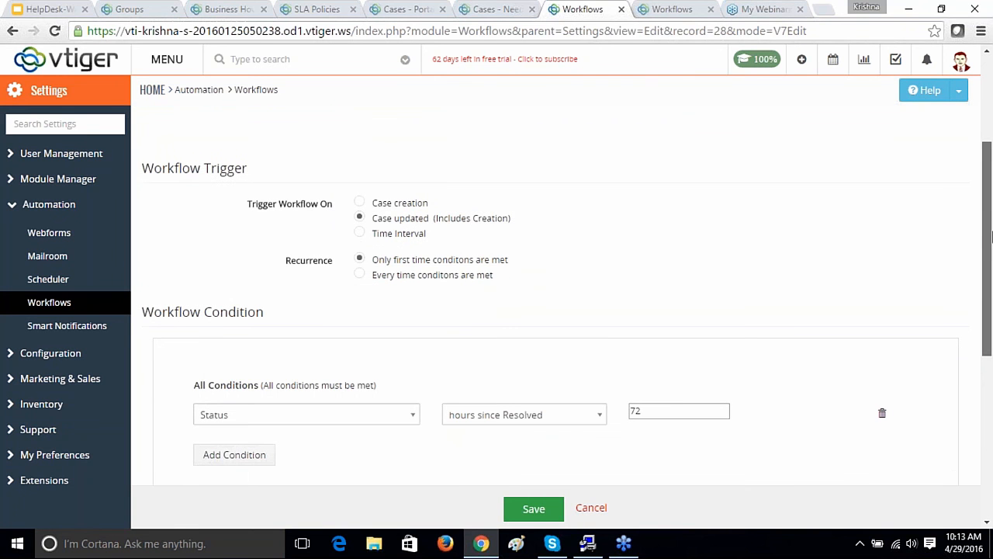
drag(991, 237, 991, 268)
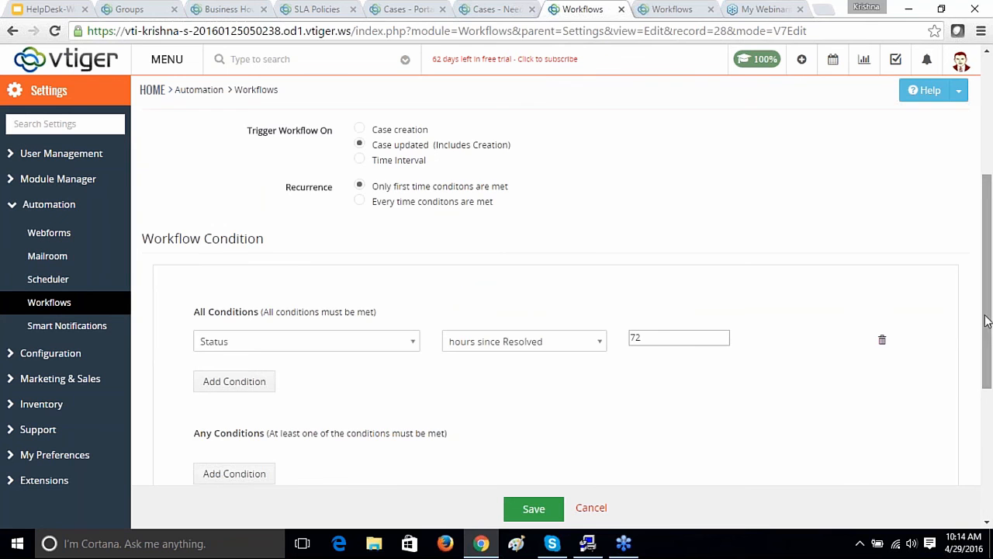
drag(986, 303, 985, 335)
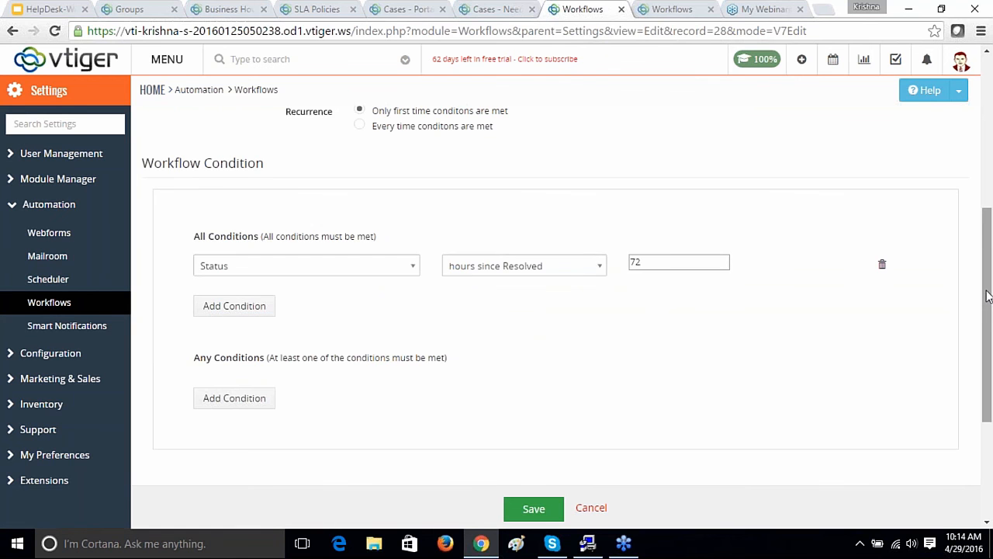
scroll(251, 425, down, 3)
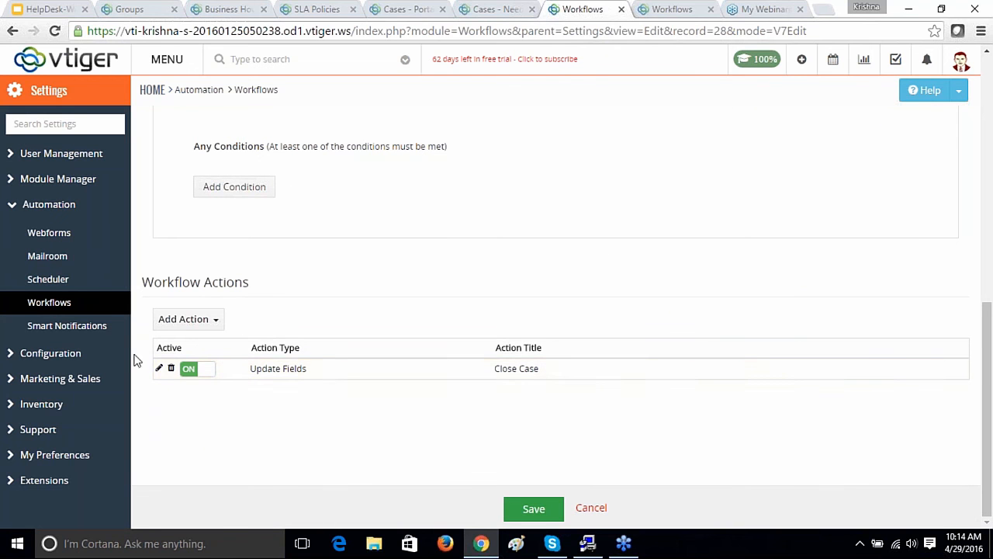
click(331, 380)
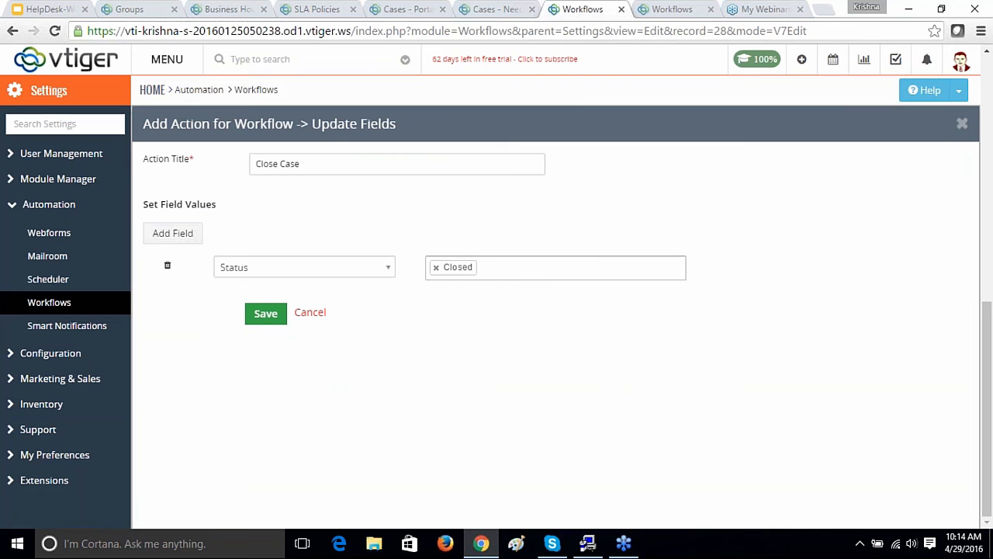
click(312, 316)
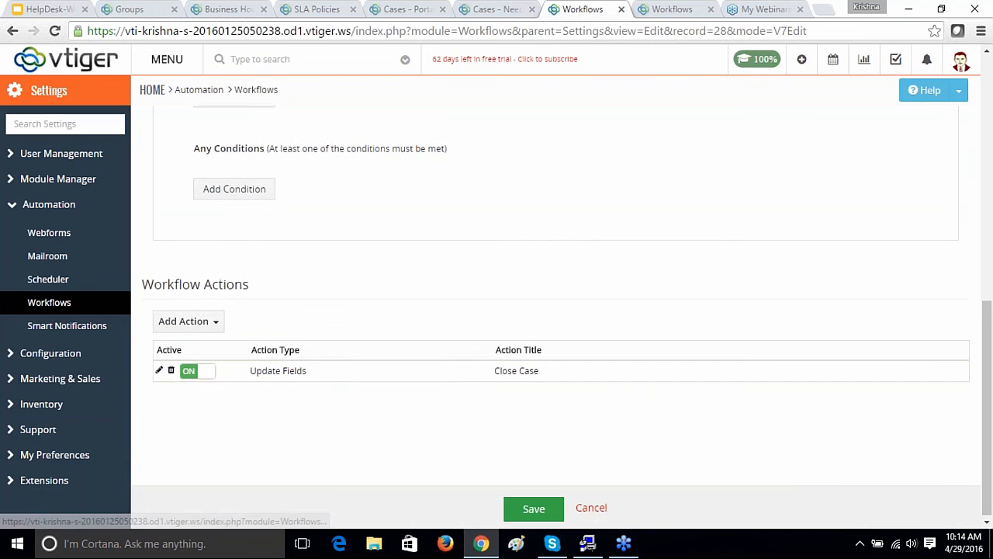
click(599, 511)
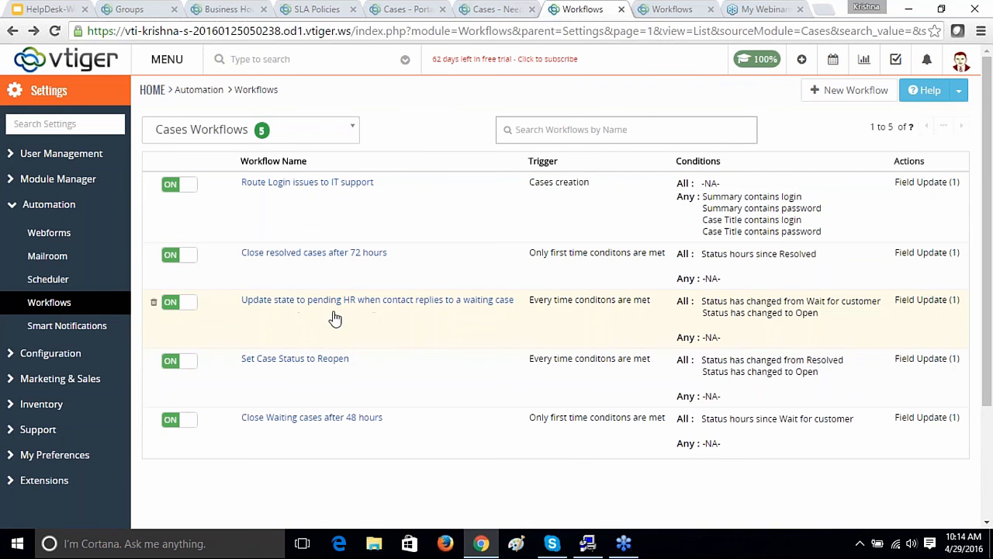
Step: Open the 'Update state to pending HR' workflow and scroll through its settings
click(416, 326)
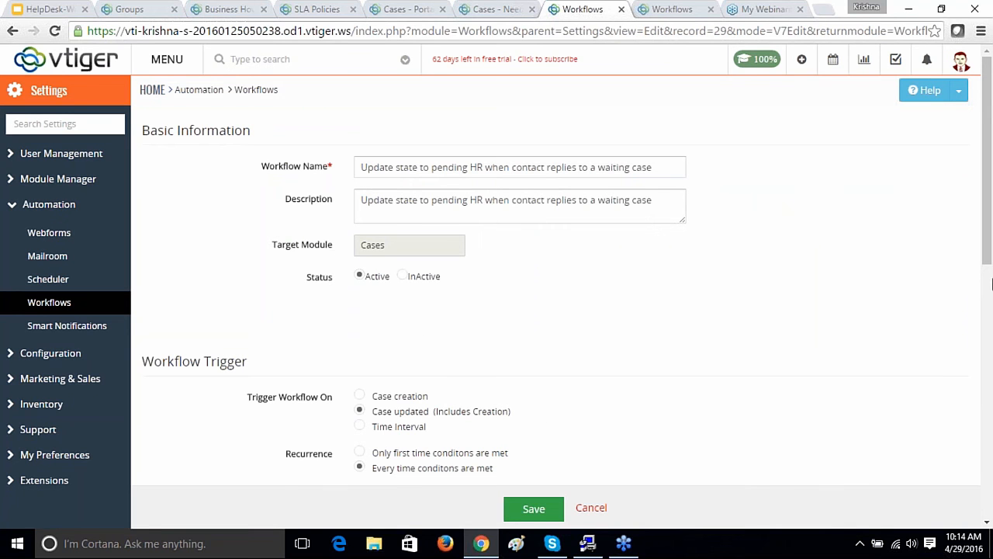
drag(986, 233, 987, 252)
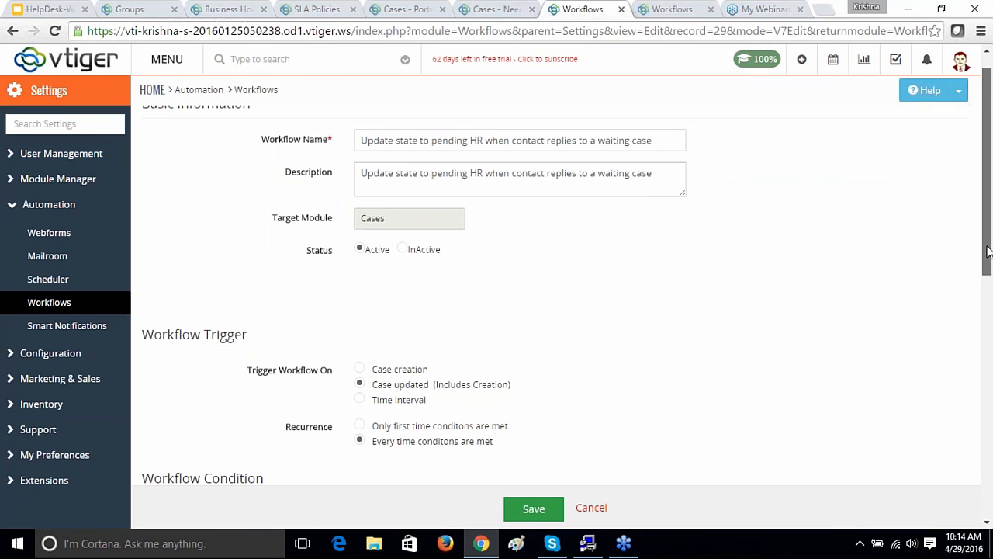
drag(987, 250, 988, 263)
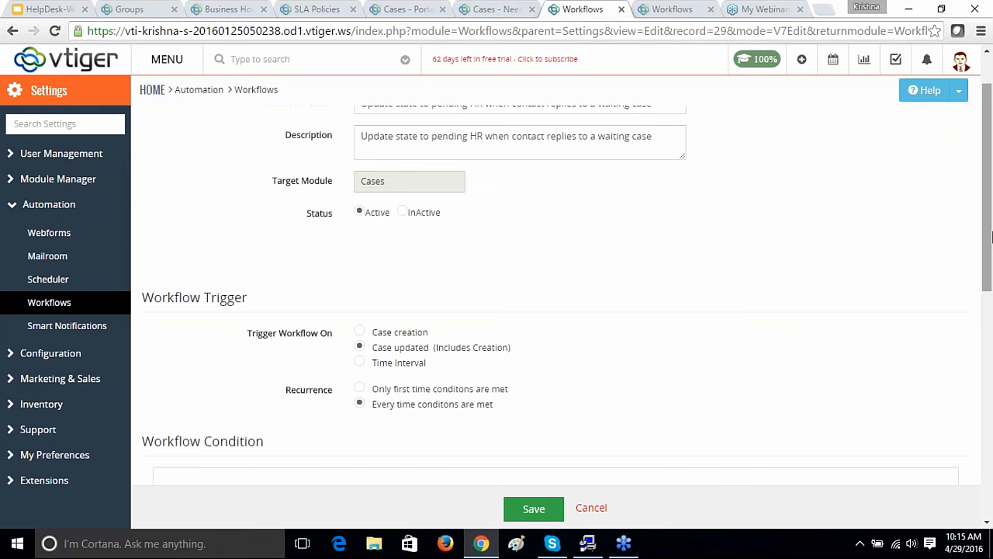
drag(991, 236, 990, 346)
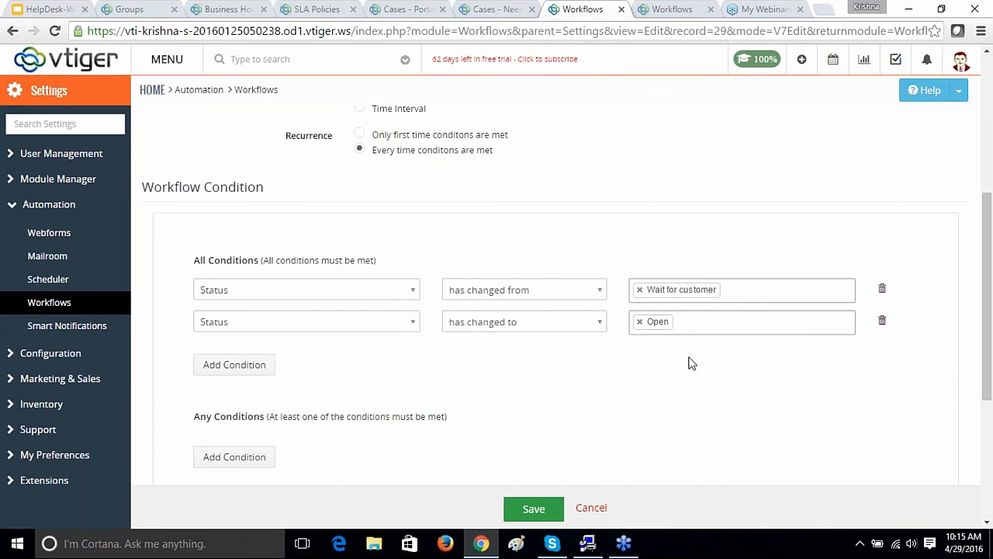
scroll(988, 366, down, 3)
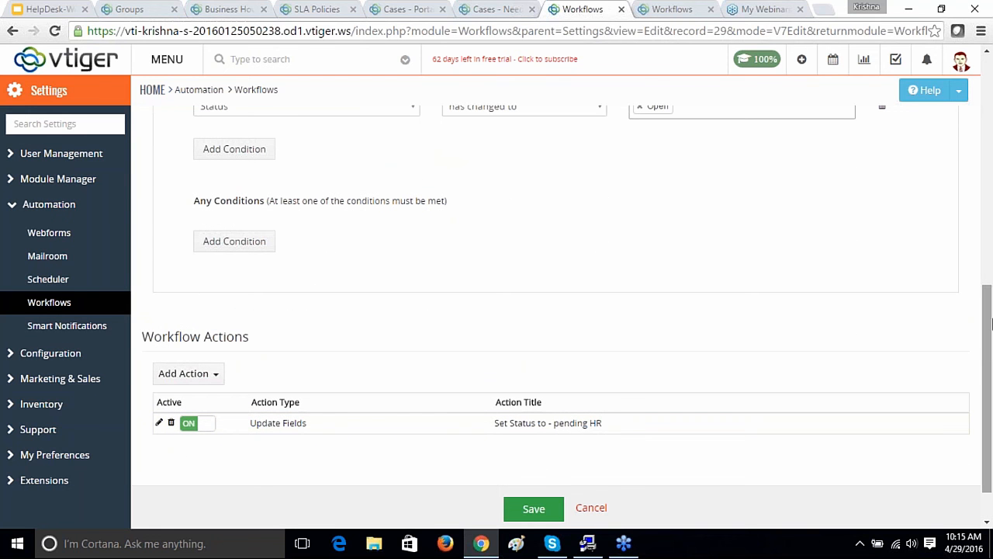
scroll(987, 363, up, 2)
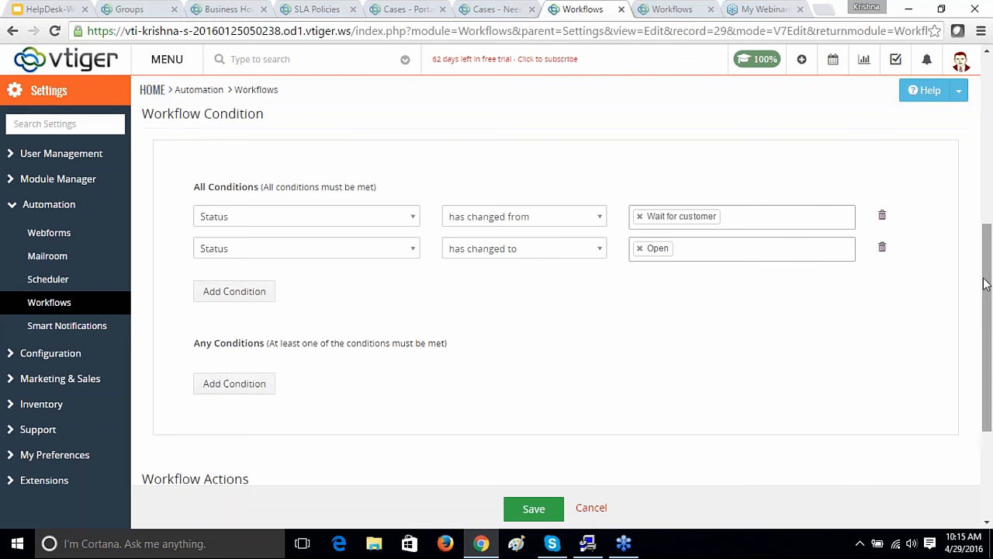
drag(983, 261, 990, 329)
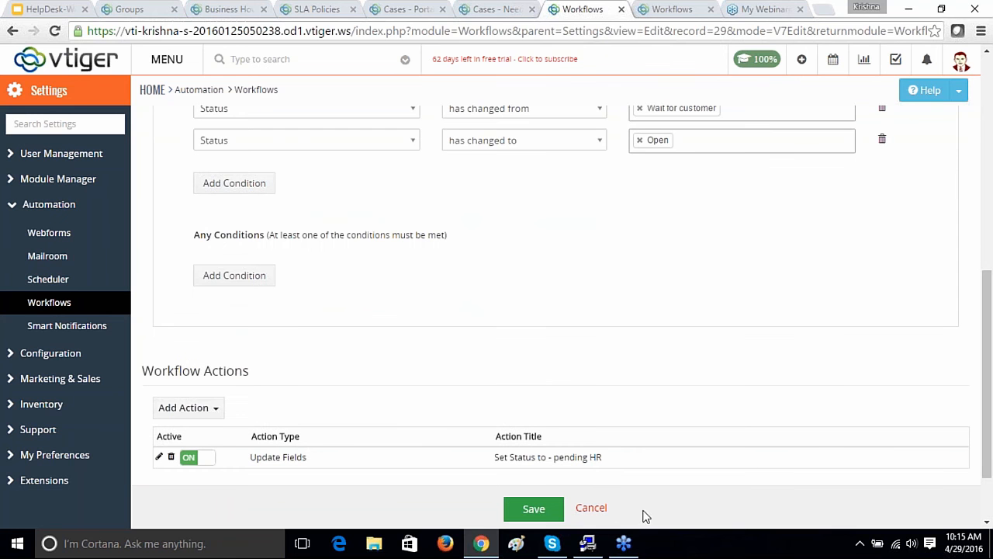
Step: Cancel the workflow unchanged and present the HelpDesk-Webinar1 deck from the Q&A slide
click(592, 507)
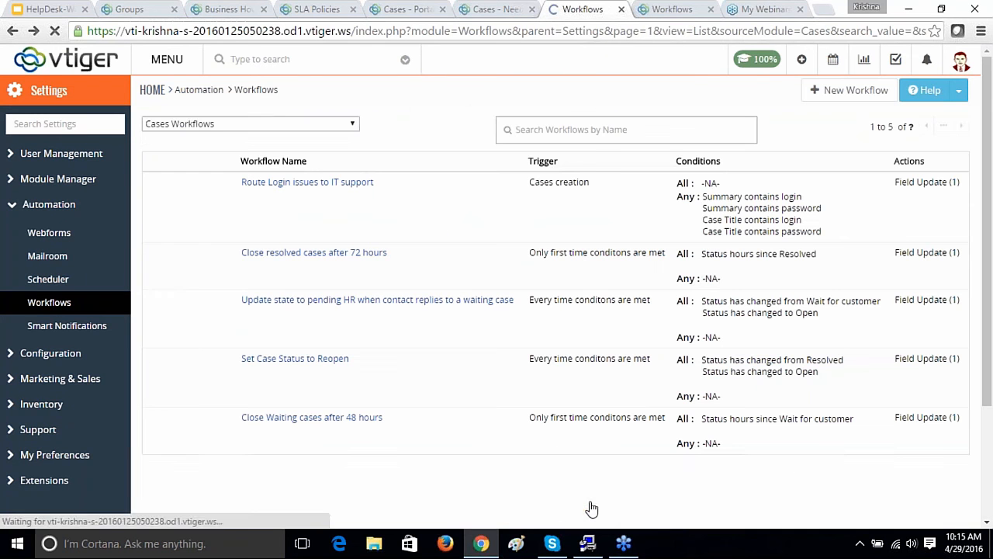
click(45, 10)
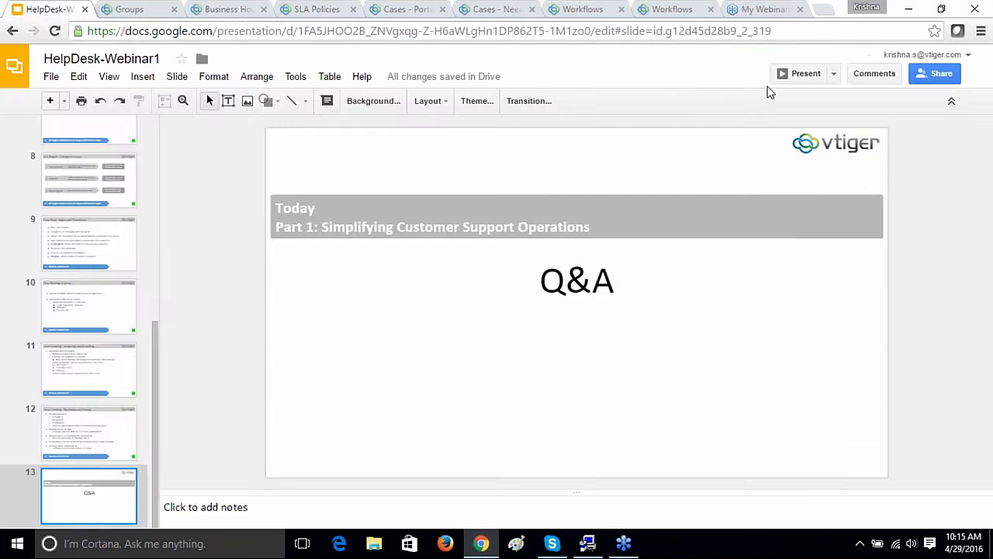
click(802, 74)
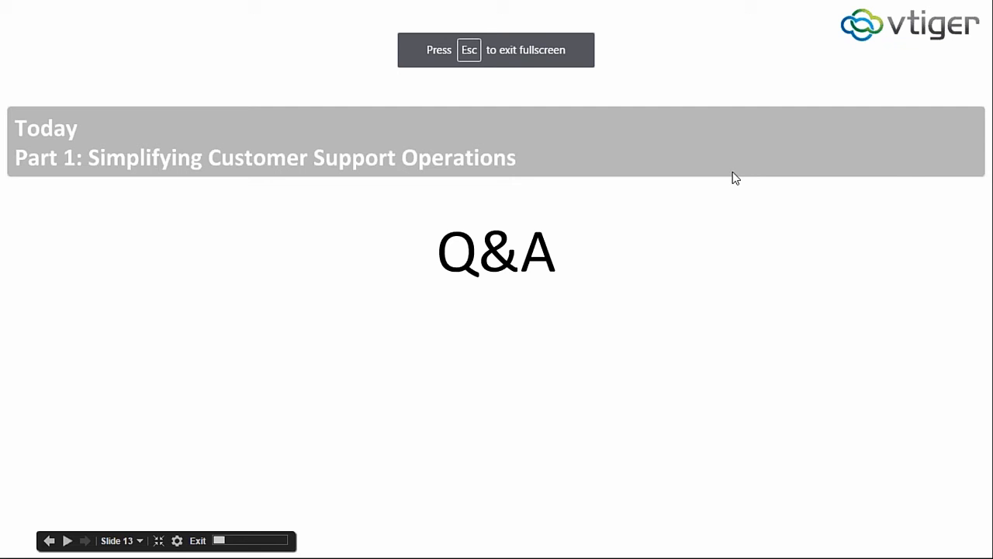